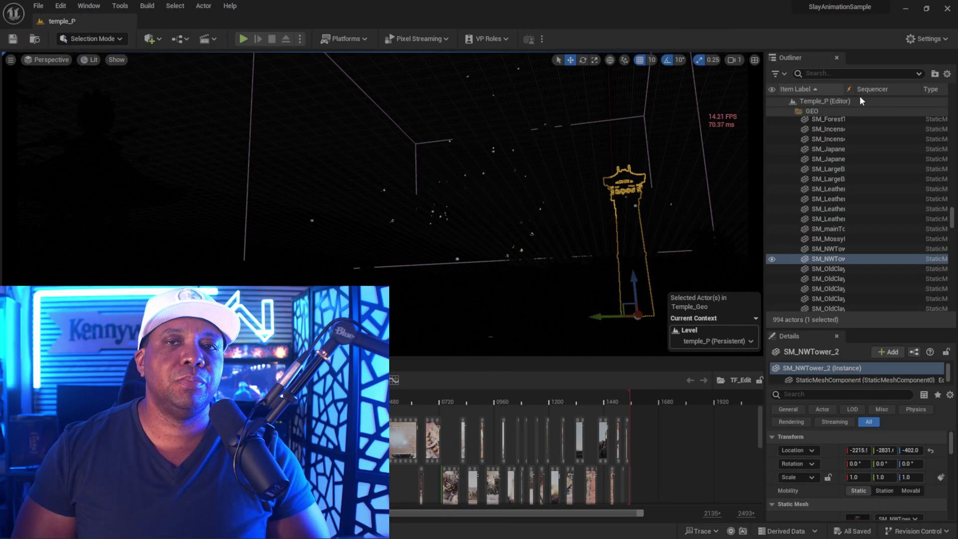
- Play the temple cinematic level sequence from the Sequencer panel
left_click(928, 39)
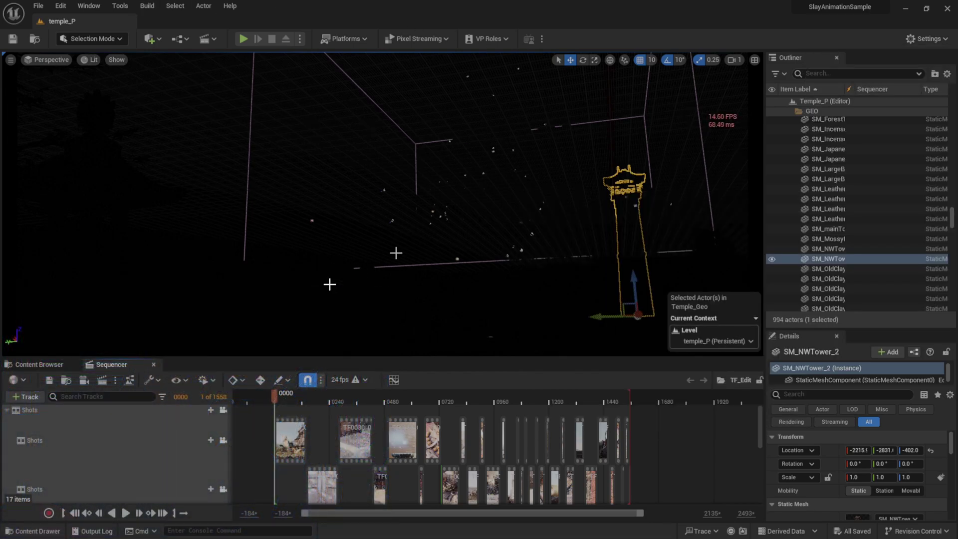
left_click(127, 515)
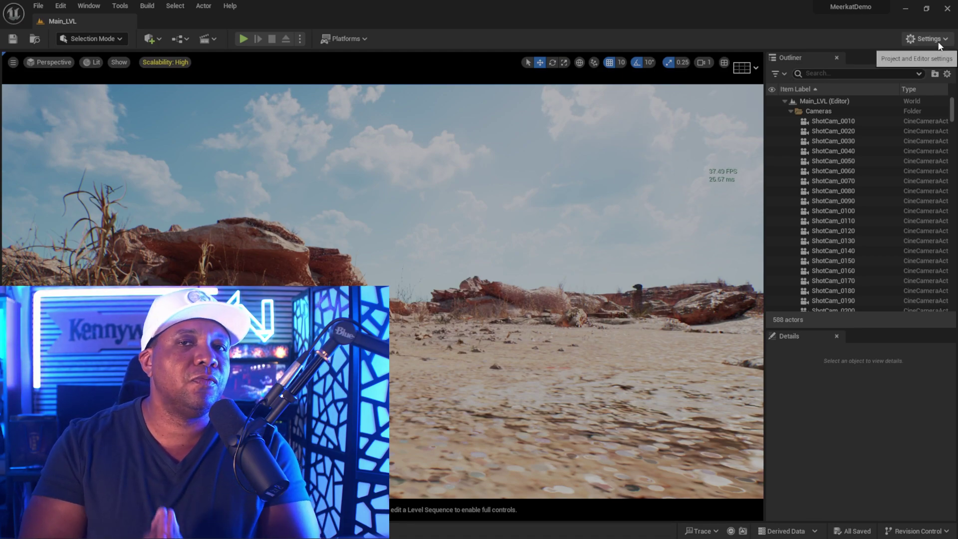
- Set all engine scalability groups to Epic quality
left_click(938, 45)
mouse_move(866, 197)
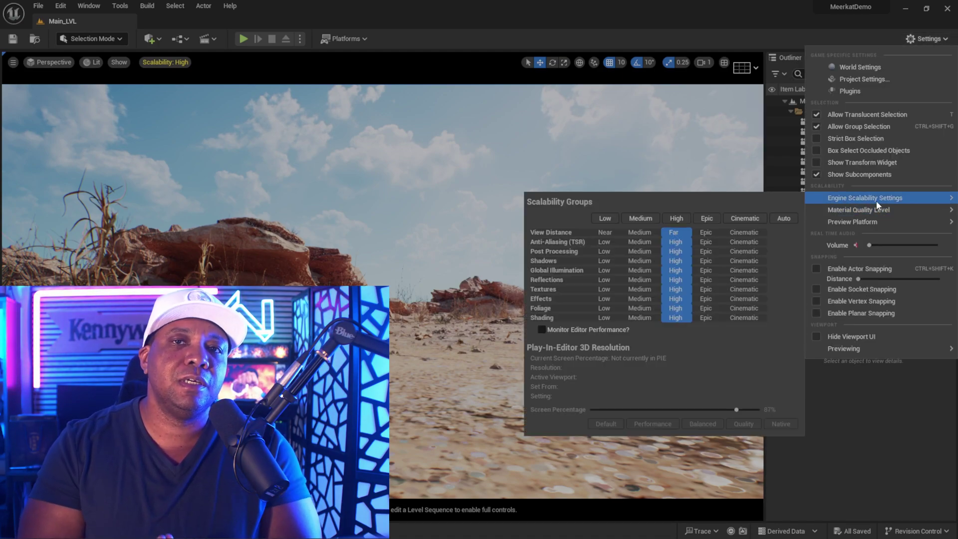
left_click(710, 219)
left_click(426, 27)
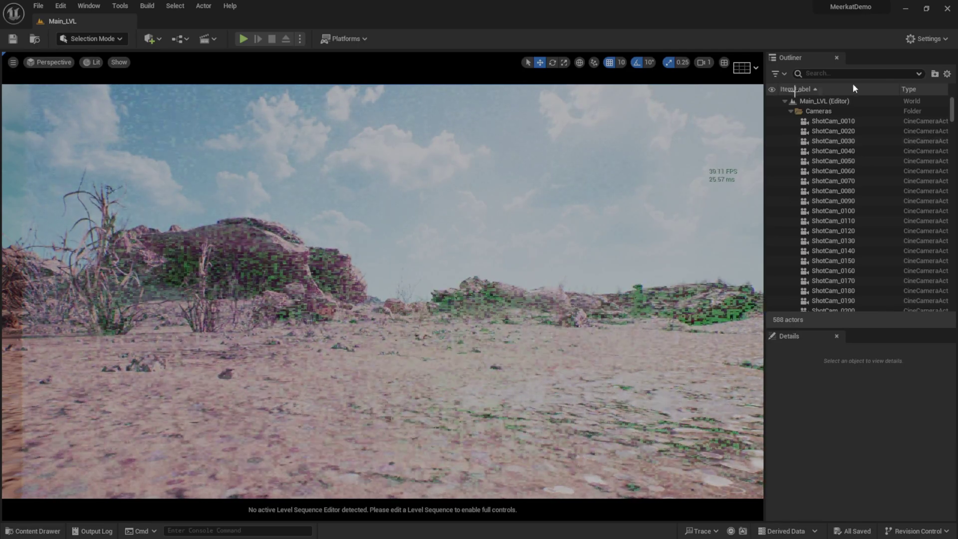
- Return all scalability groups to High and start playing the level in the editor
left_click(928, 39)
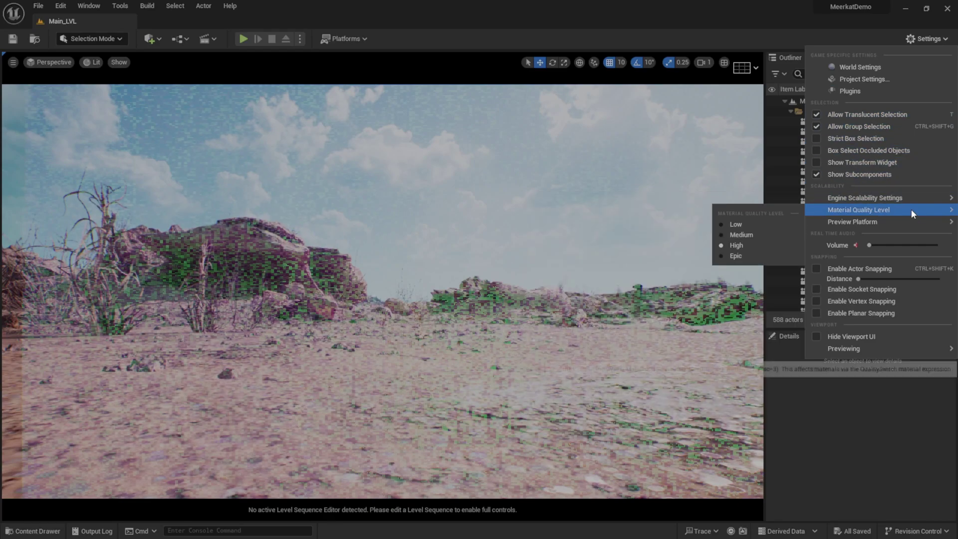
mouse_move(868, 198)
left_click(684, 218)
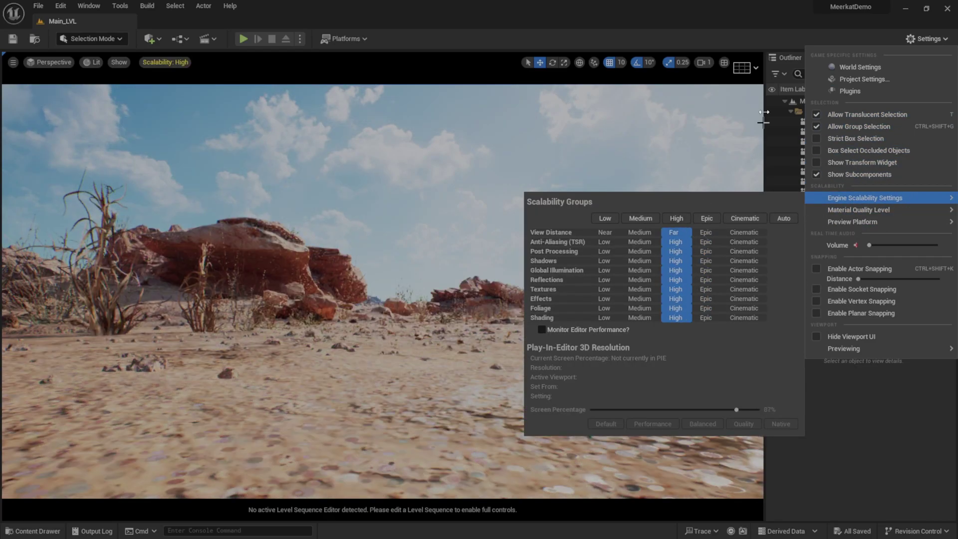
left_click(657, 32)
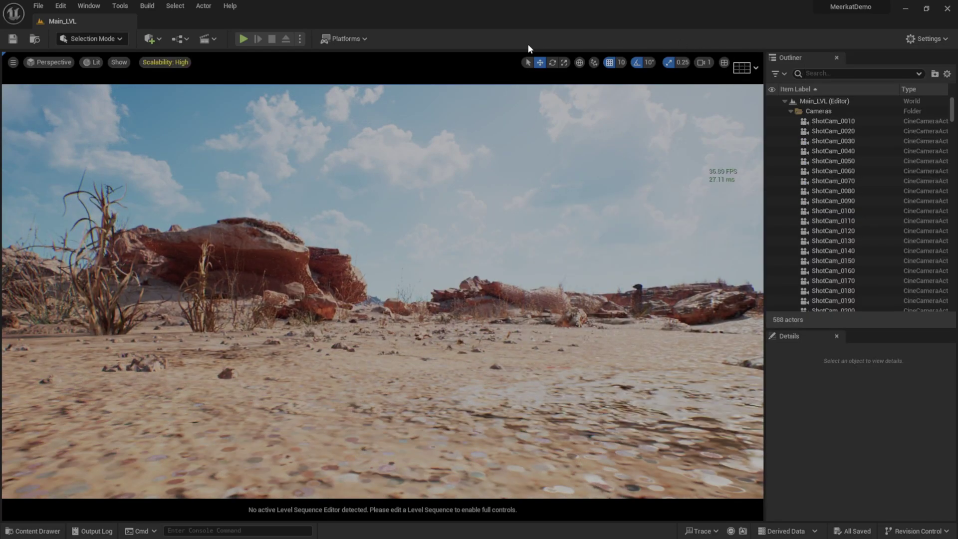
left_click(244, 42)
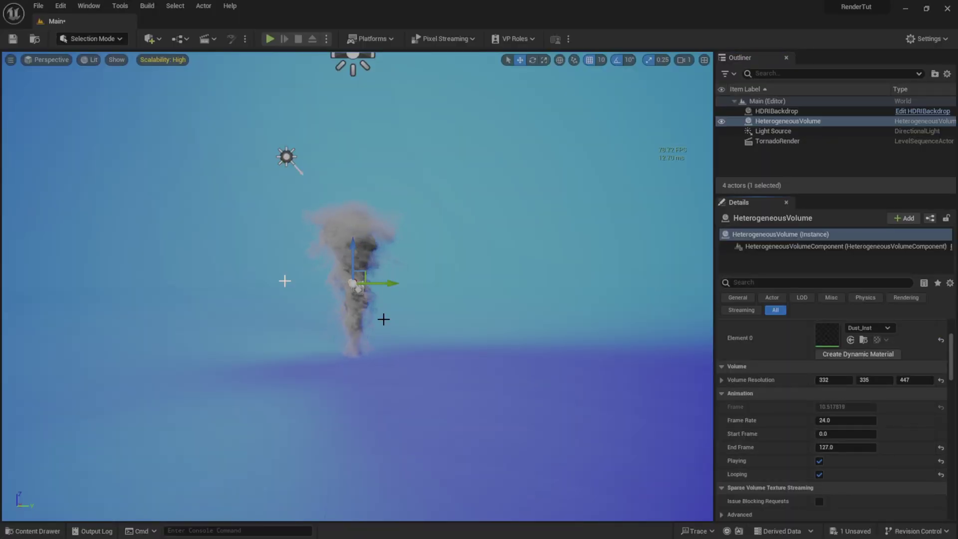
scroll(357, 285, "up", 2)
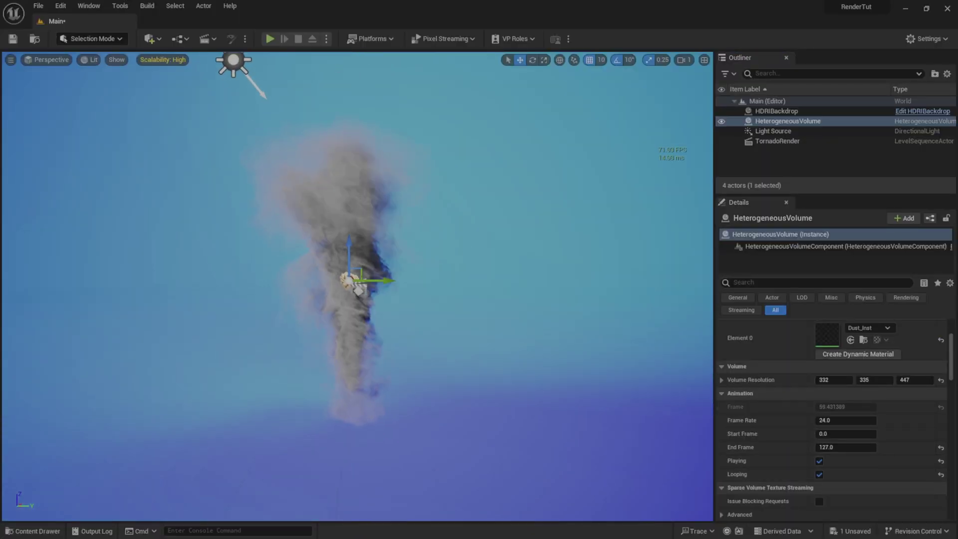
scroll(357, 284, "up", 2)
scroll(357, 284, "up", 2)
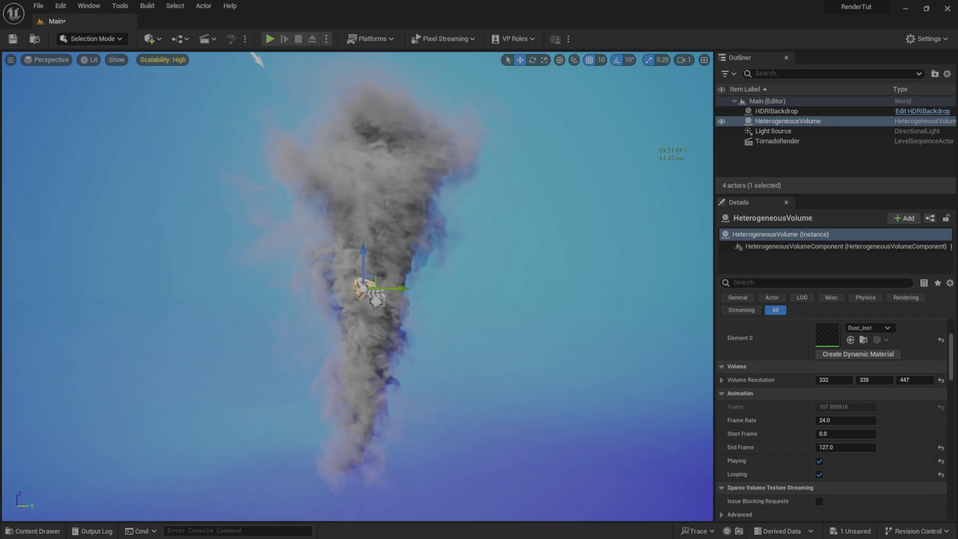
scroll(358, 285, "up", 2)
- Drag the viewport to move closer onto the swirling tornado smoke column
right_click_drag(358, 285, 341, 278)
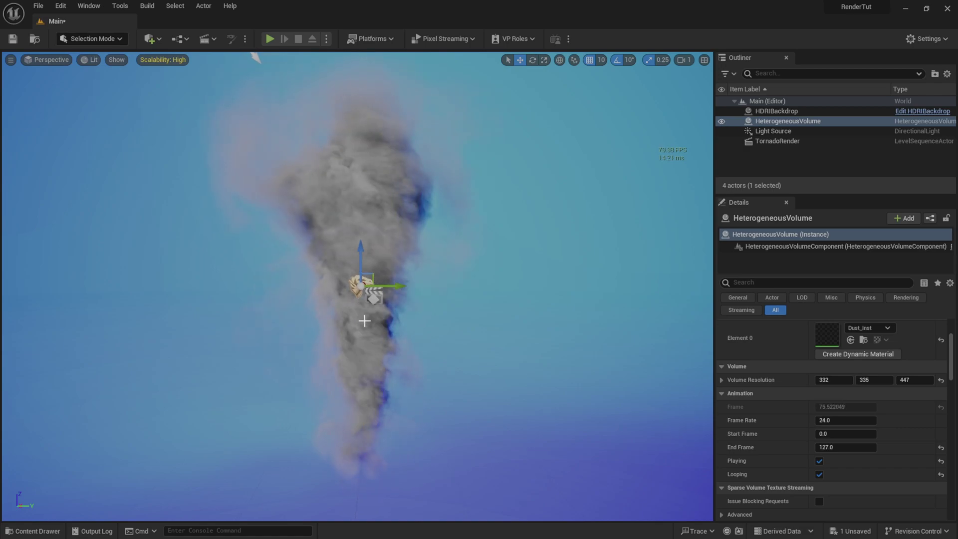
- Set all scalability groups to Cinematic in the viewport quality presets, then close them
left_click(164, 62)
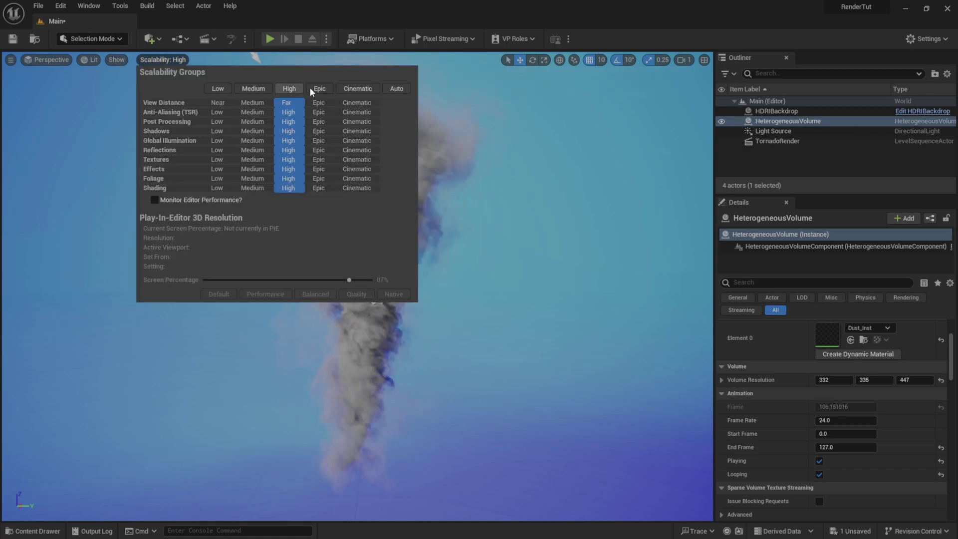
left_click(358, 89)
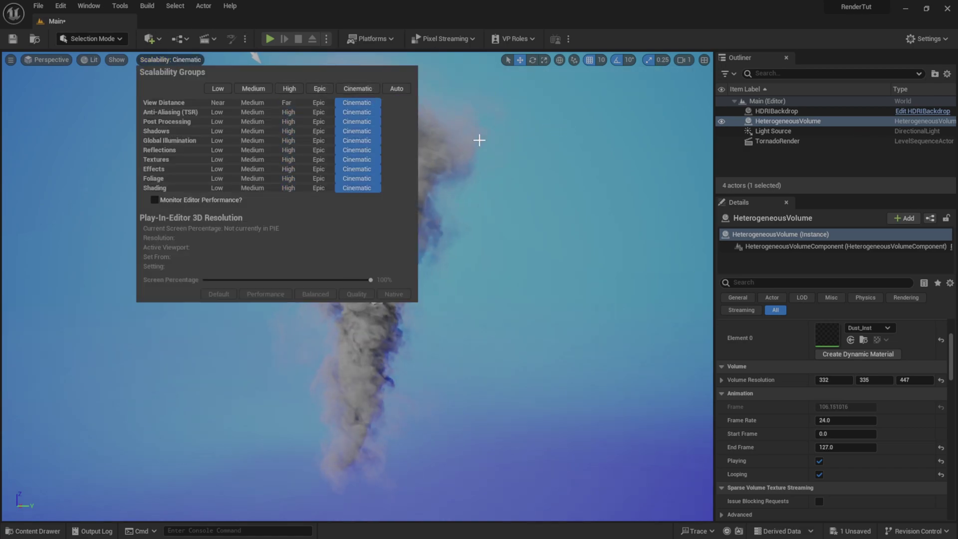
left_click(500, 136)
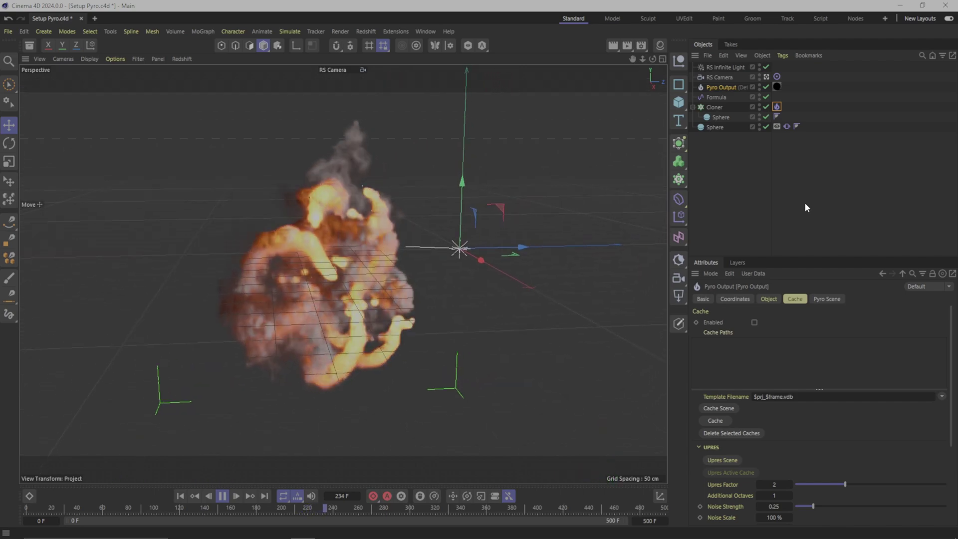
- Stop the Pyro playback at the first frame and shift the render settings window left
key("shift+f")
key("F8")
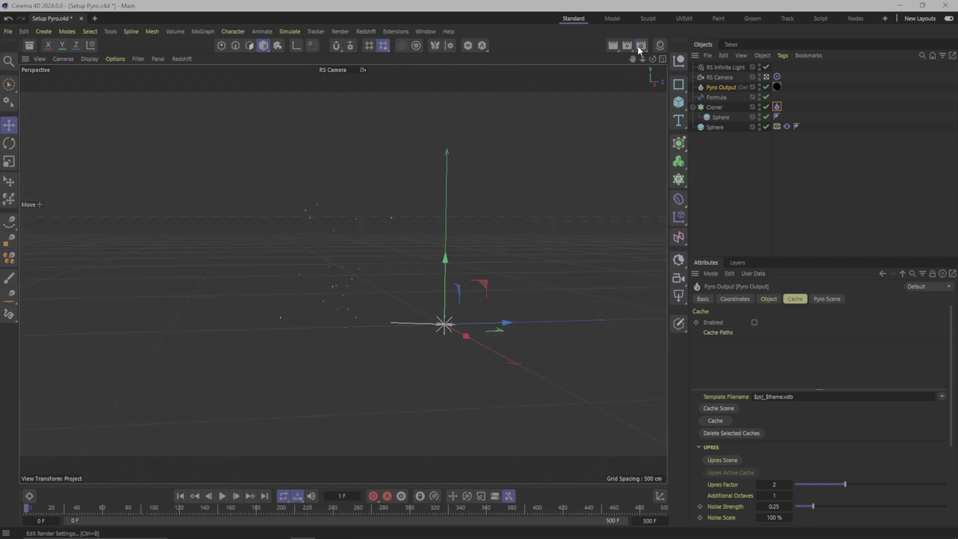
left_click(638, 50)
left_click_drag(758, 48, 613, 42)
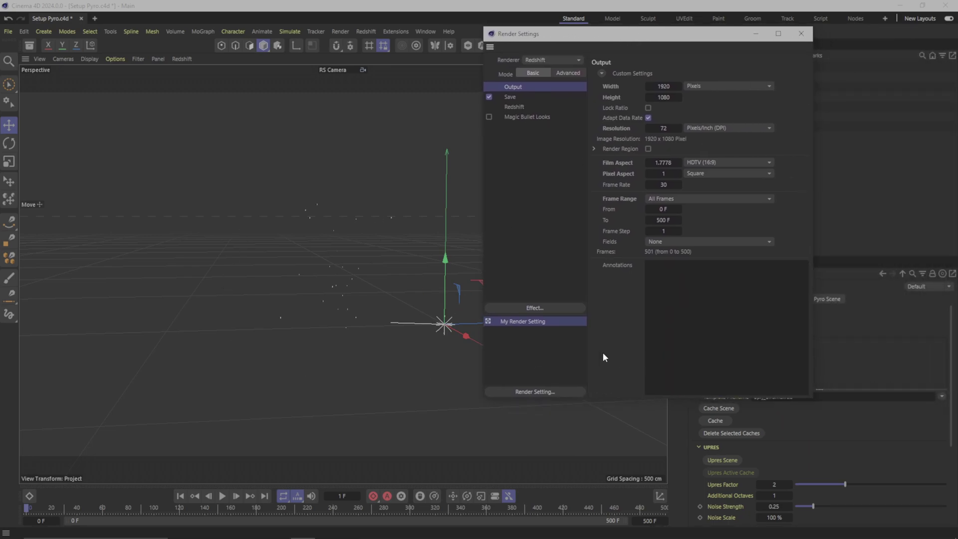
- Open Preferences, move it higher, and show the Renderer > Redshift page
left_click(18, 32)
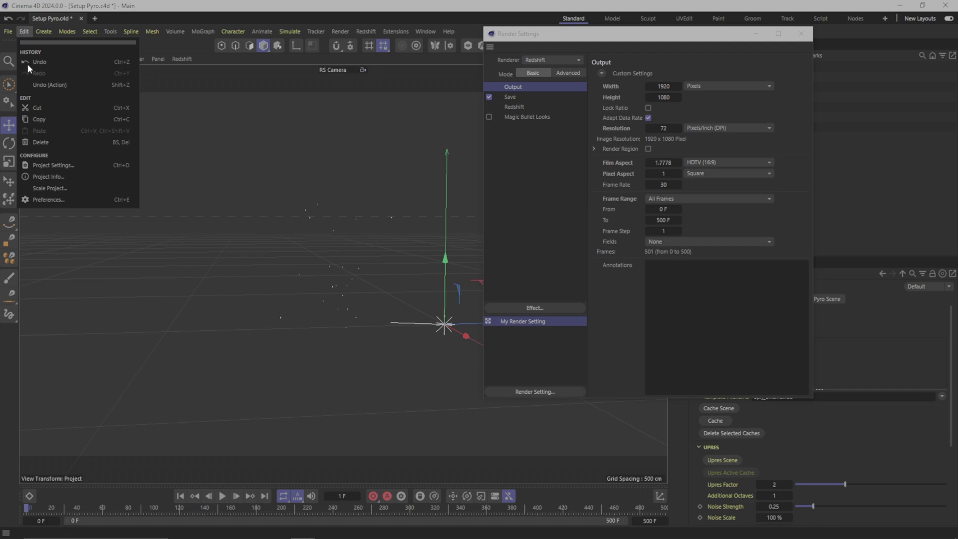
left_click(58, 200)
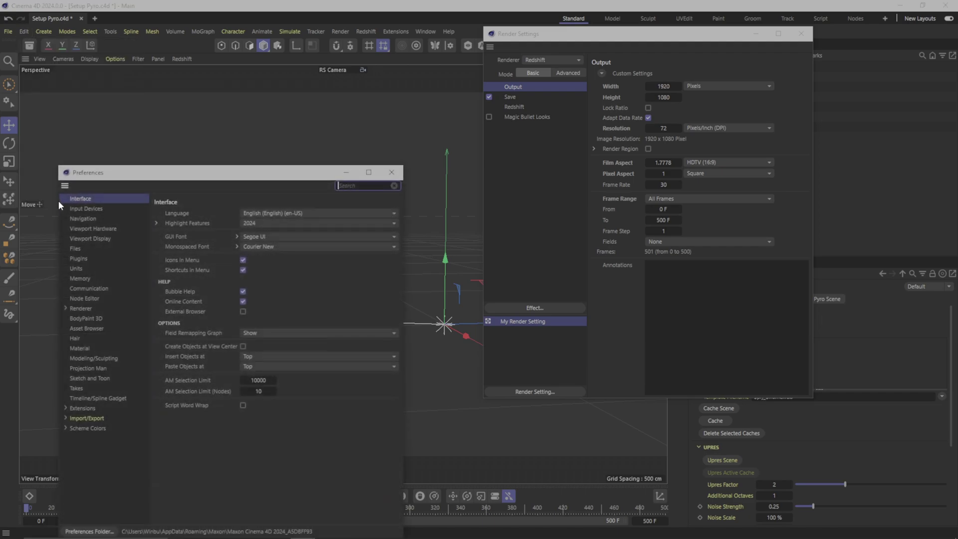
left_click_drag(159, 173, 208, 63)
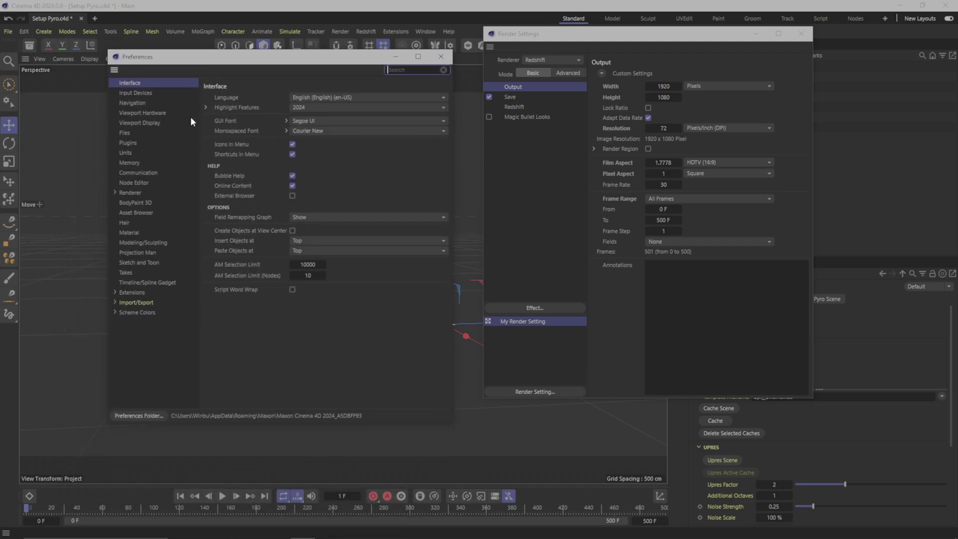
left_click(115, 194)
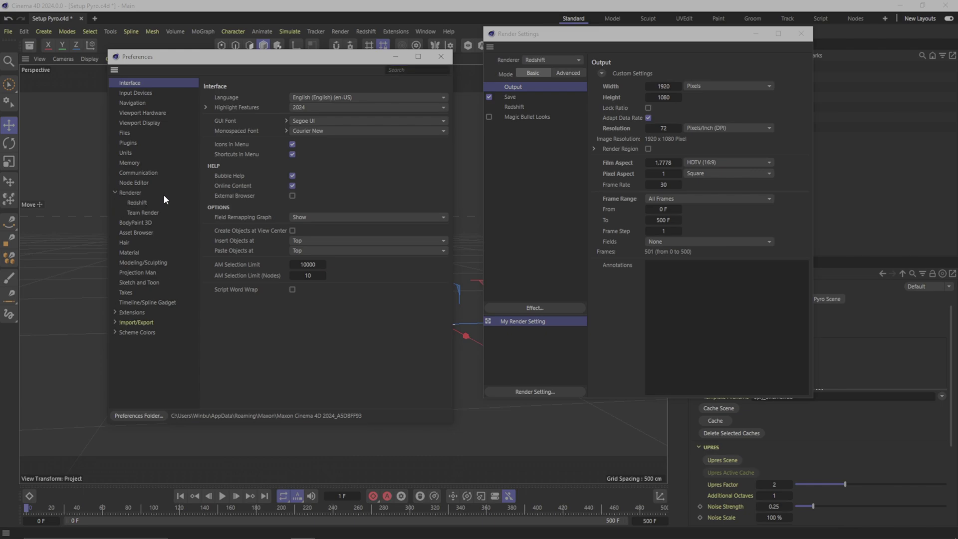
left_click(133, 203)
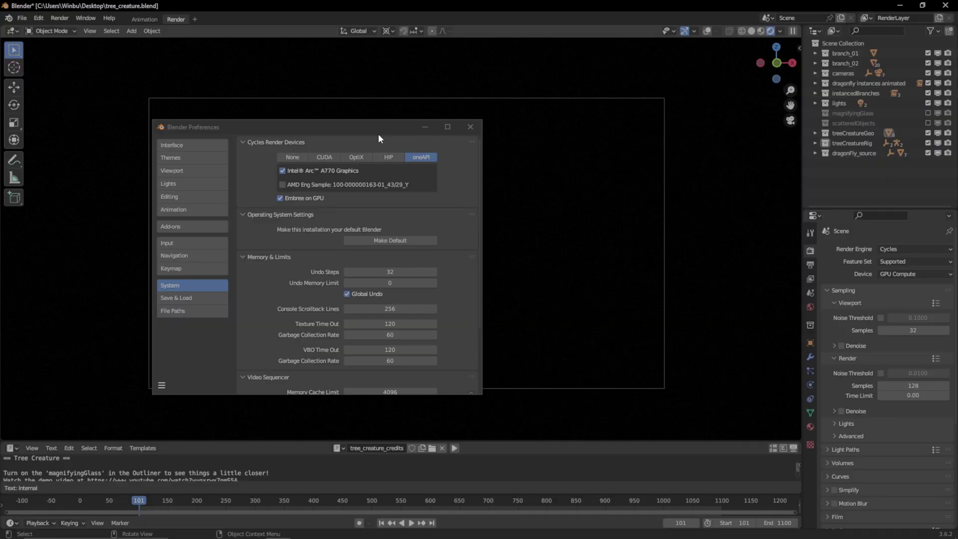
- Move the Preferences window aside and set the render engine to Eevee
left_click_drag(350, 128, 222, 53)
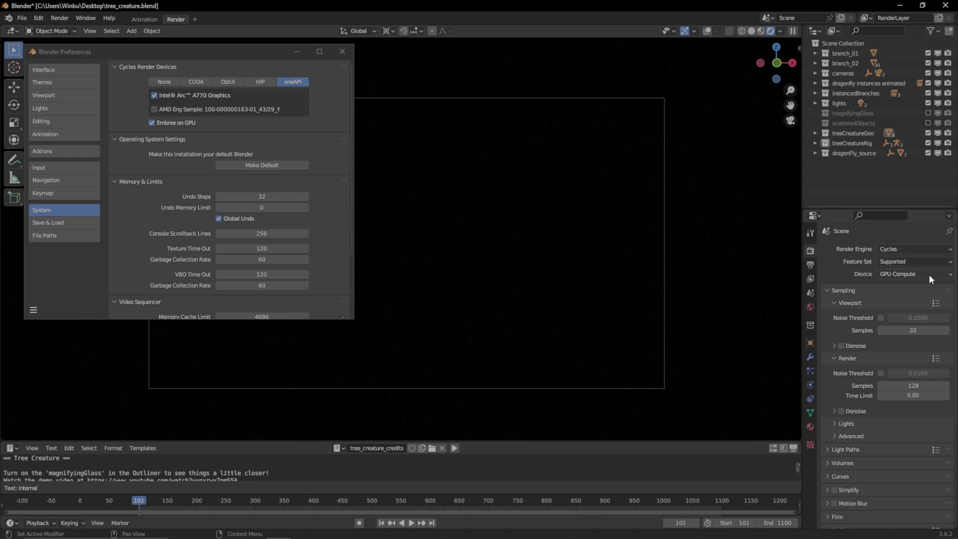
left_click(905, 251)
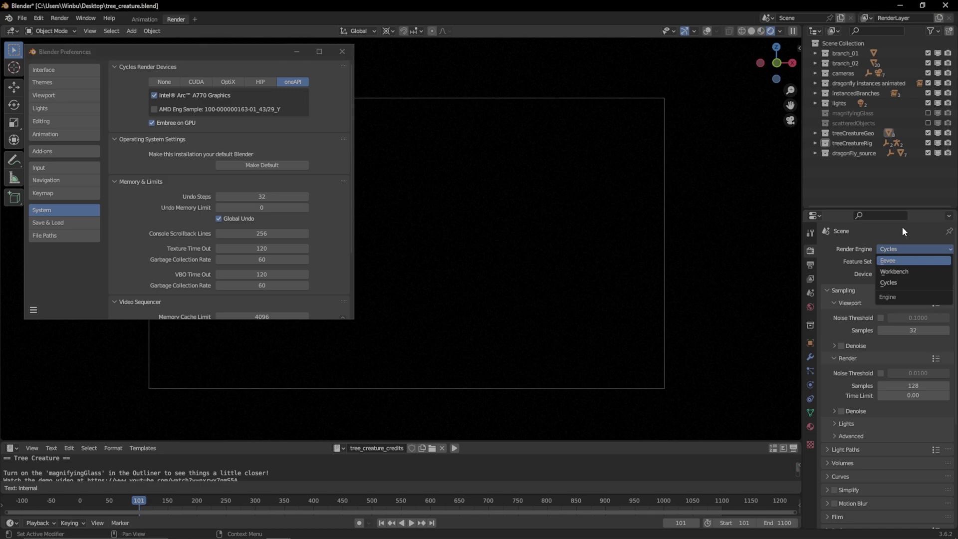
key("Return")
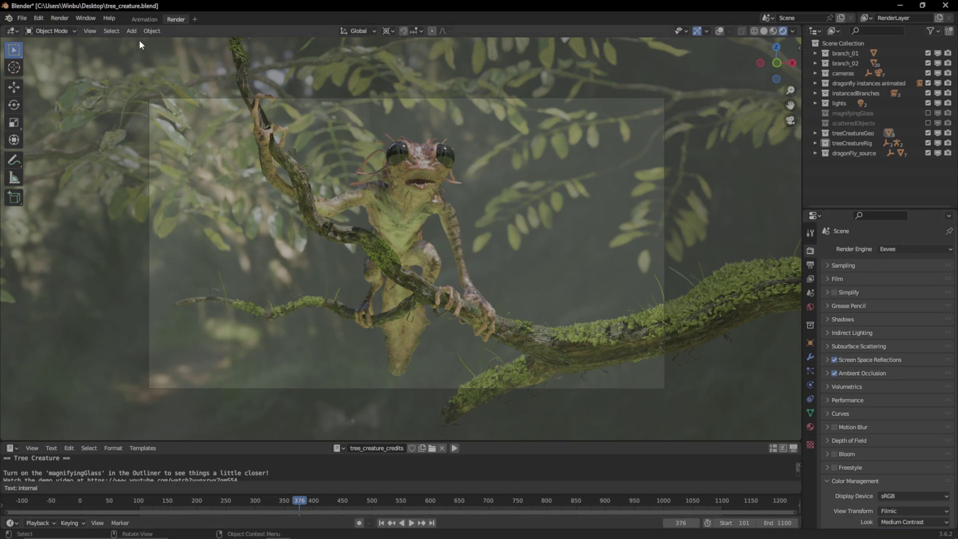
- Render the current frame of the tree creature scene with Render Image
left_click(59, 17)
left_click(71, 29)
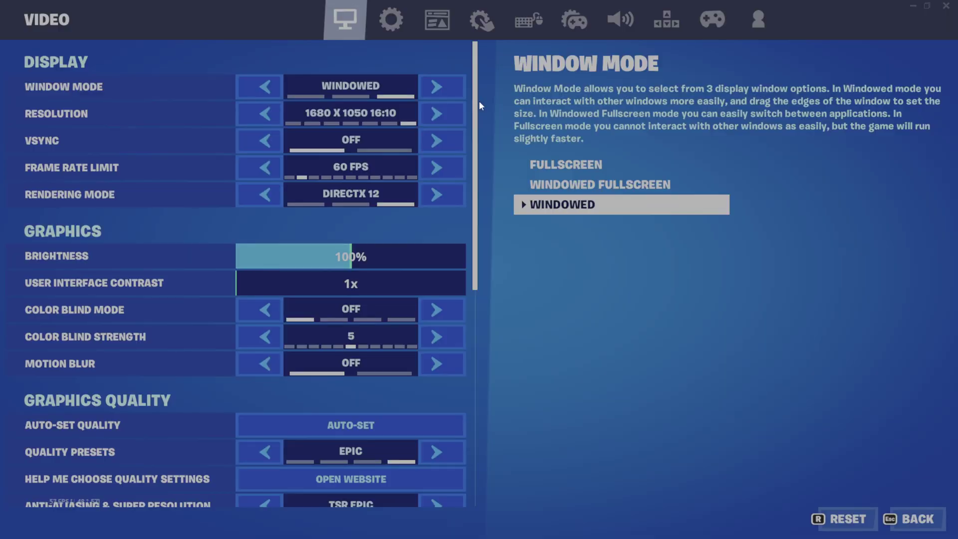
left_click_drag(477, 109, 476, 213)
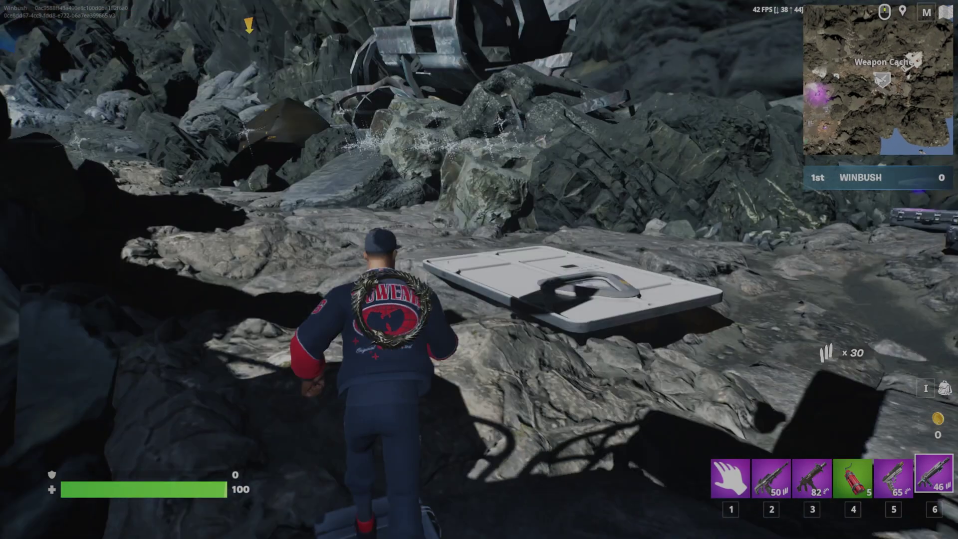
- Run across the rocks, switching weapons with 2 and 5, then equip the Combat SMG
key("2")
key("5")
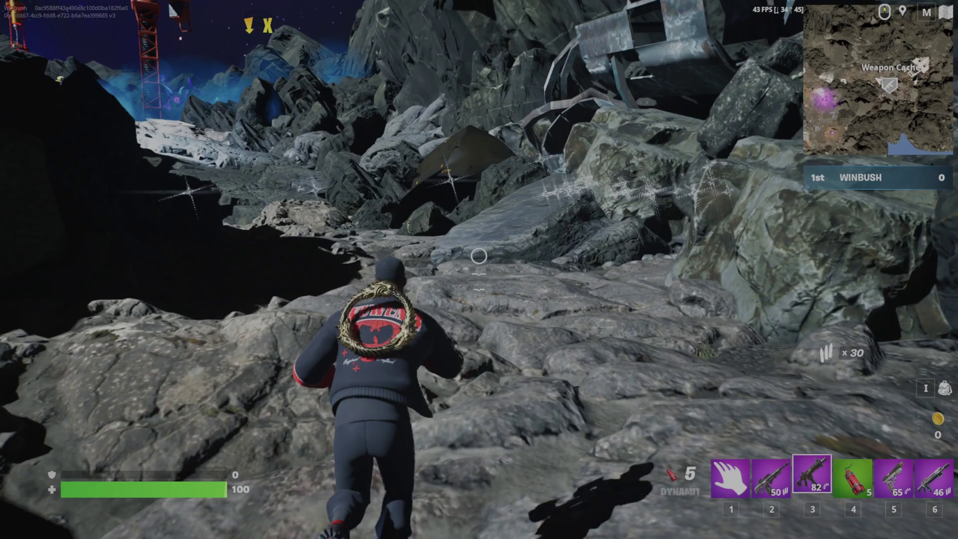
key("3")
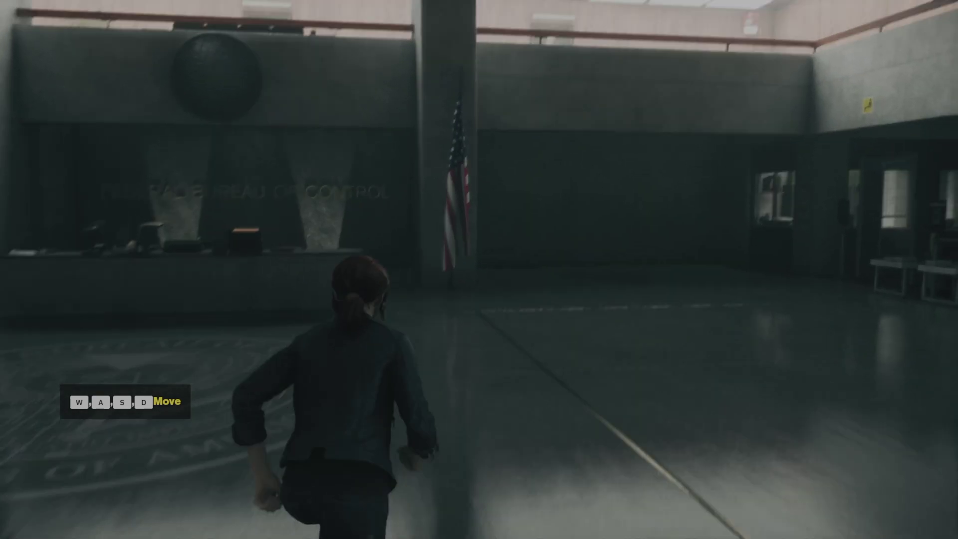
- Hold W to run Jesse through the lobby, past security, into the dark corridor
key("w")
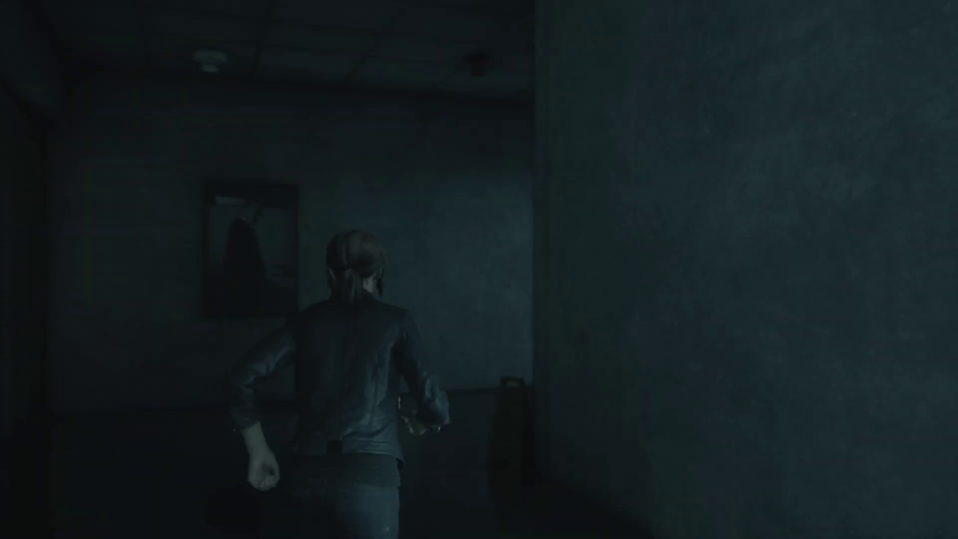
key("w")
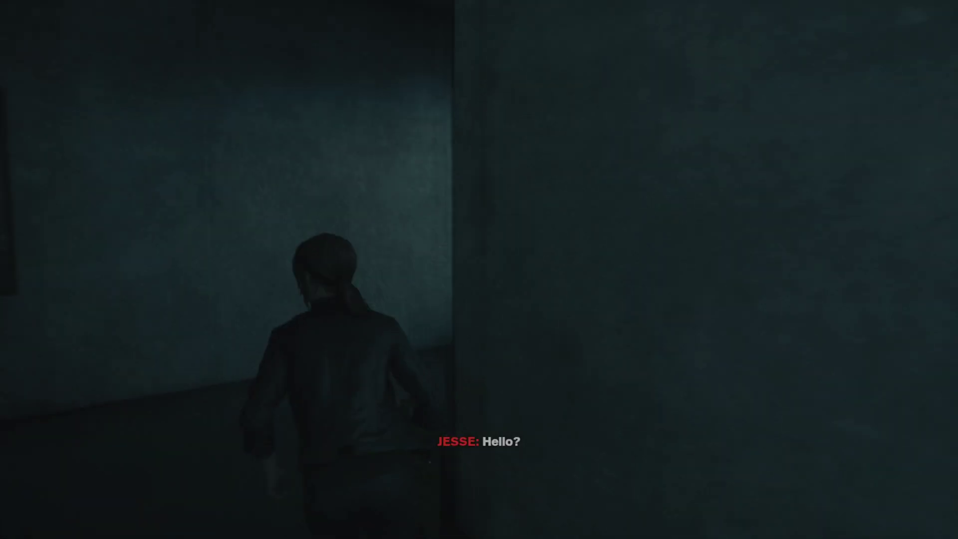